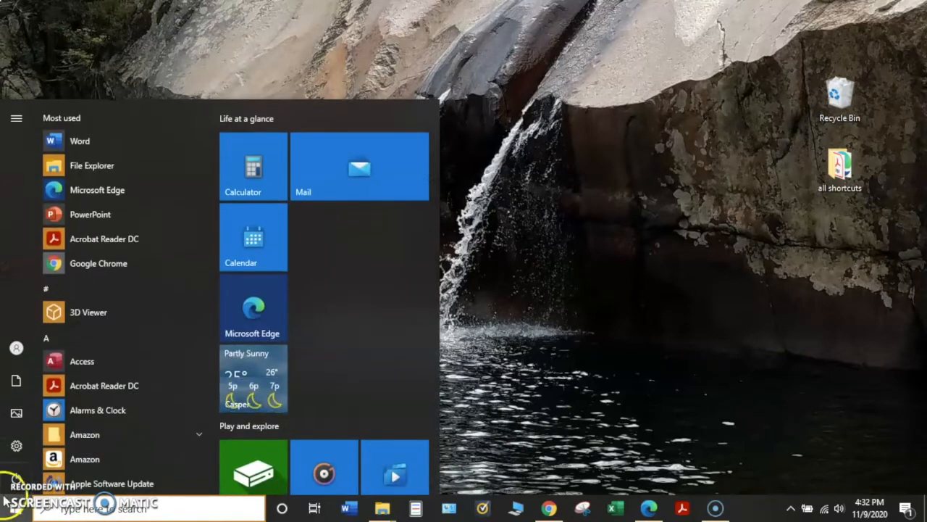
- Open the Windows Ease of Access settings and look through the vision, hearing and interaction categories
mouse_move(17, 479)
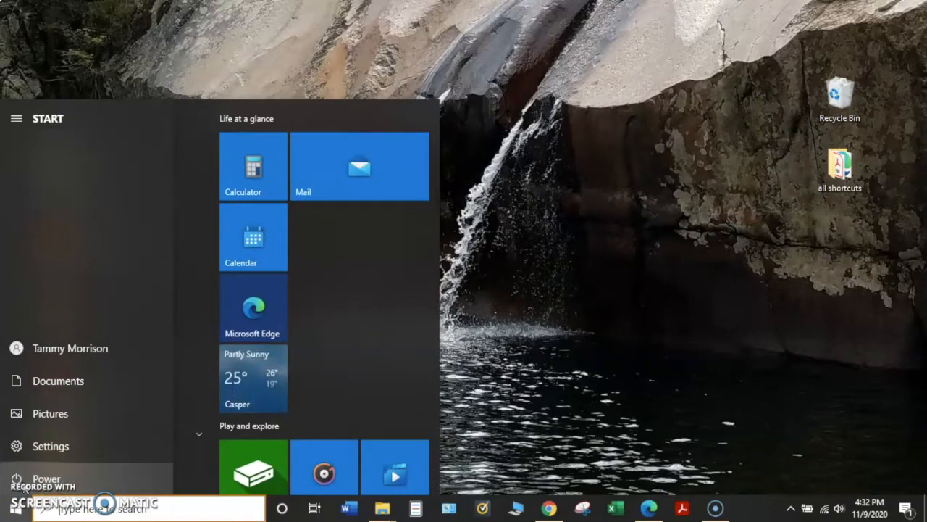
left_click(14, 447)
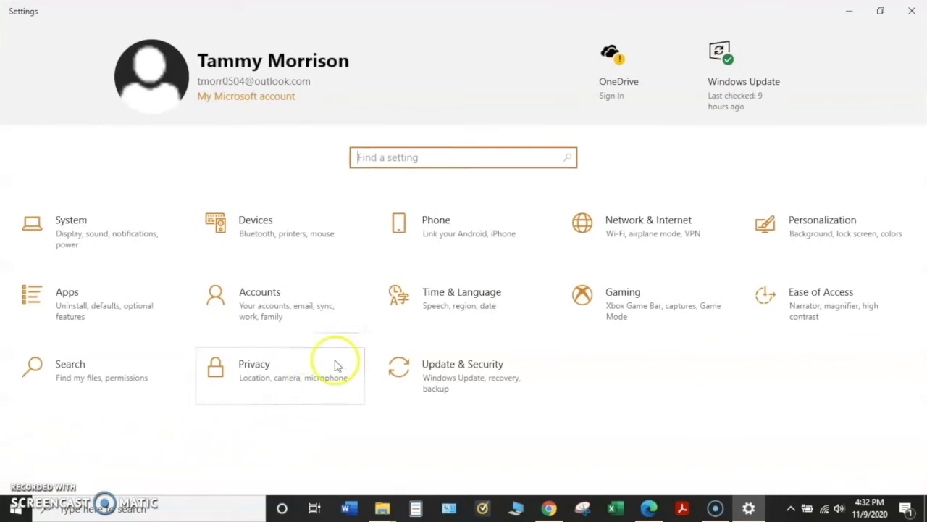
left_click(799, 309)
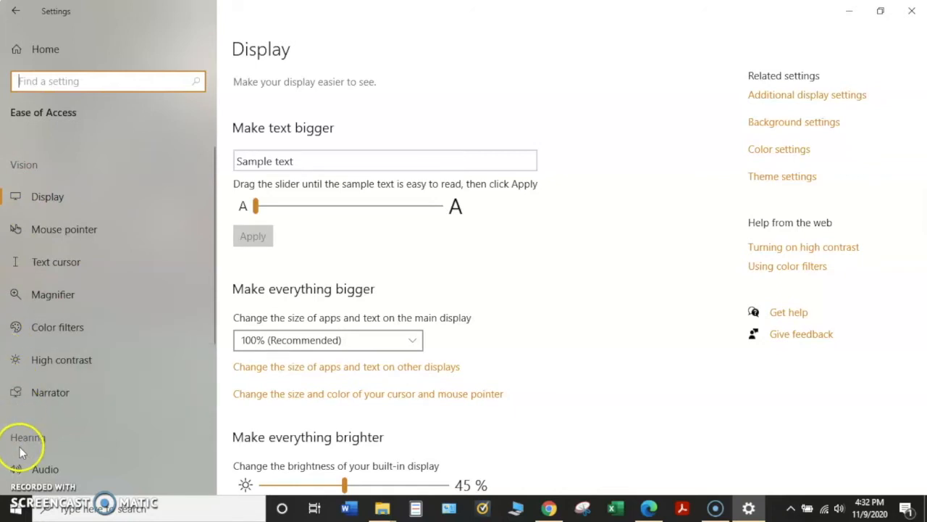
scroll(22, 442, "down", 5)
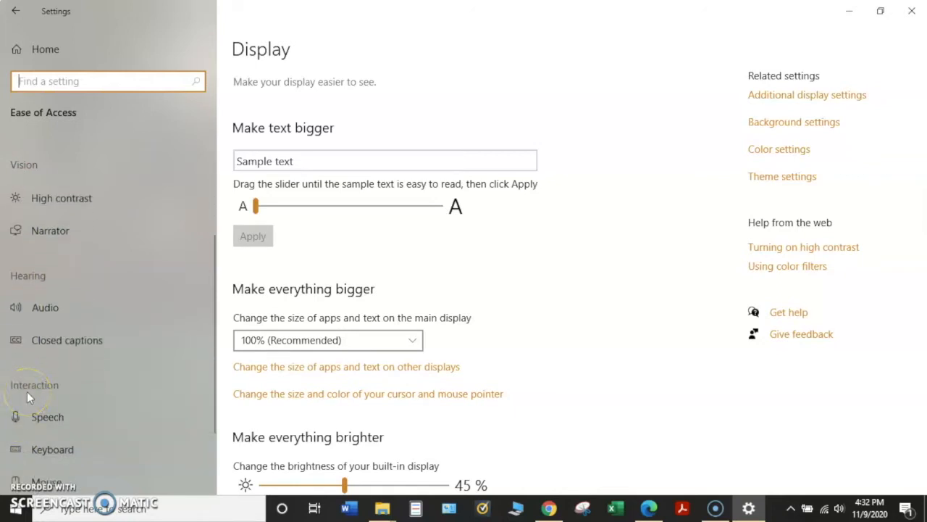
scroll(31, 388, "up", 3)
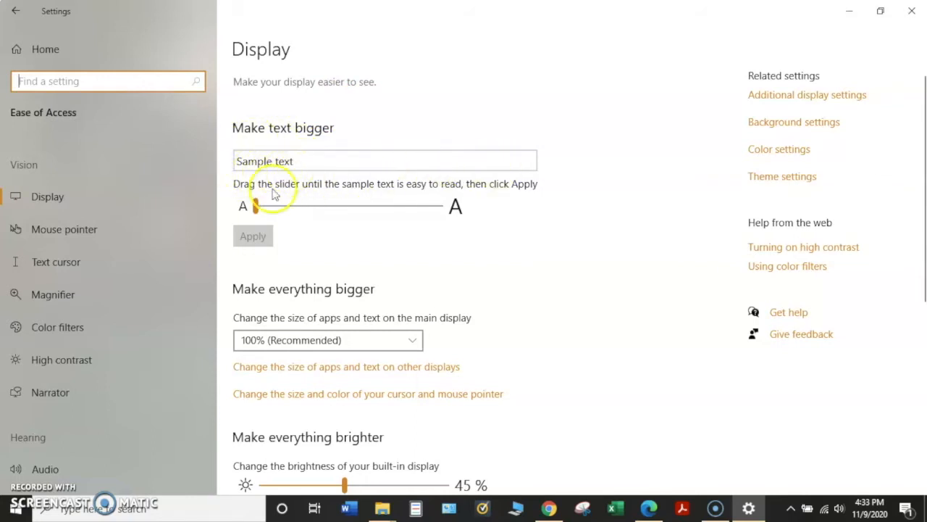
- Enlarge the Windows text size to 171% and apply it
left_click(255, 206)
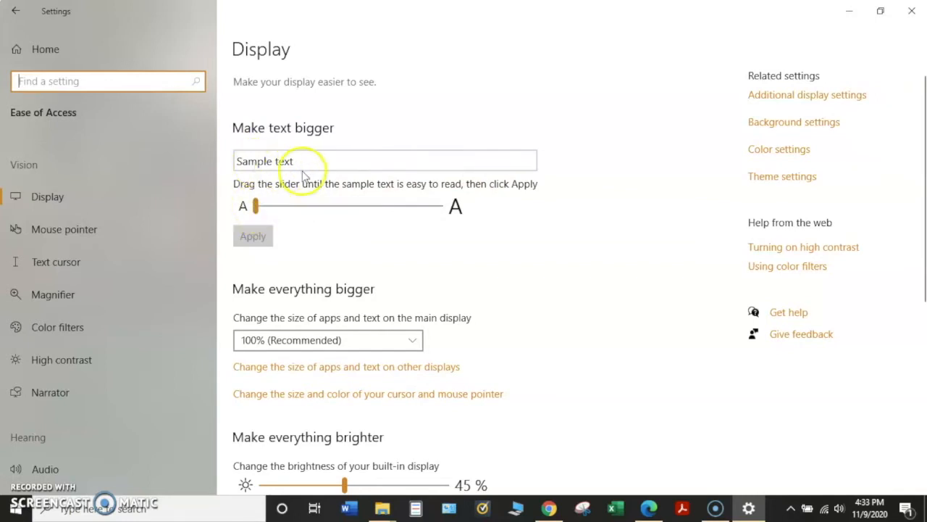
left_click(255, 208)
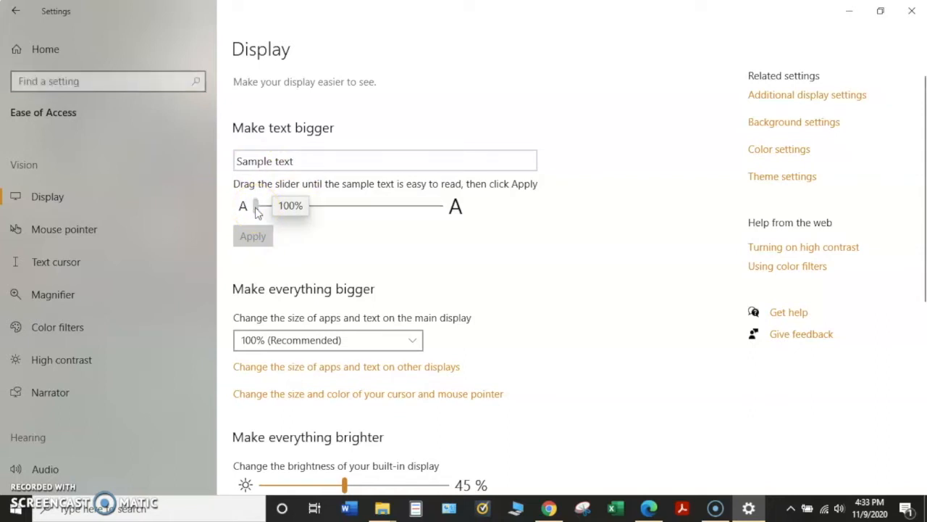
left_click_drag(255, 208, 363, 218)
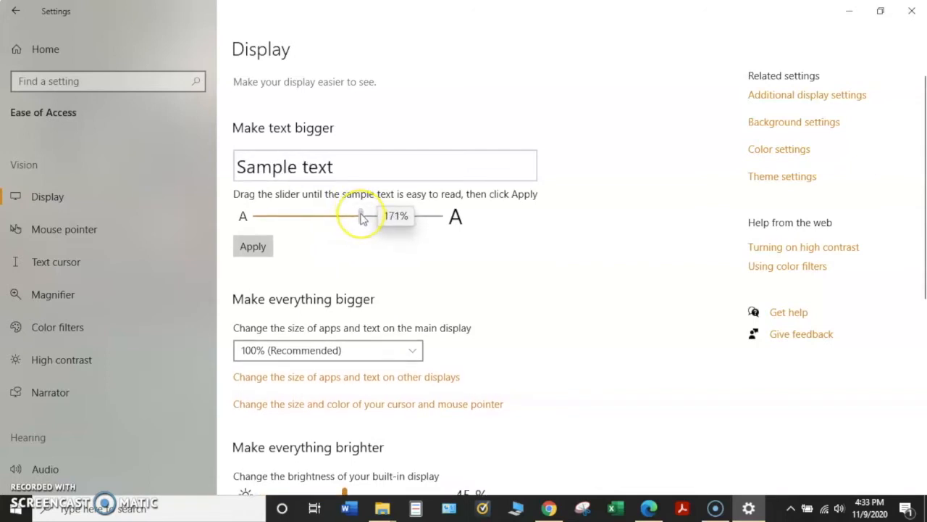
left_click_drag(362, 219, 362, 218)
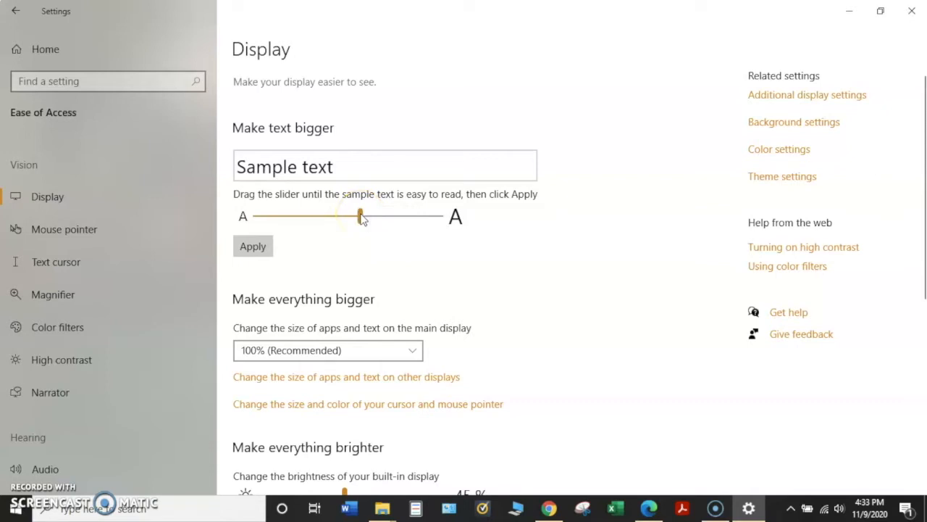
left_click(255, 247)
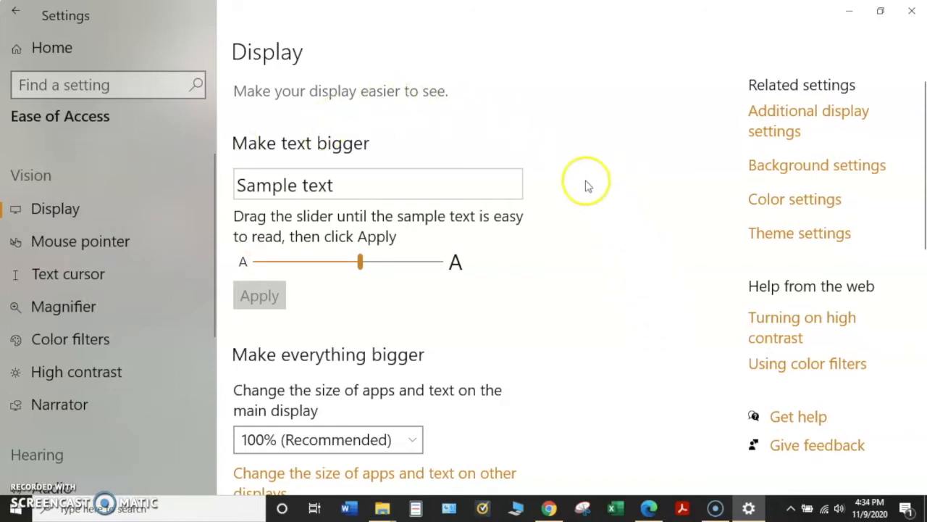
- Return the Windows text size to 100% and apply it
left_click(361, 264)
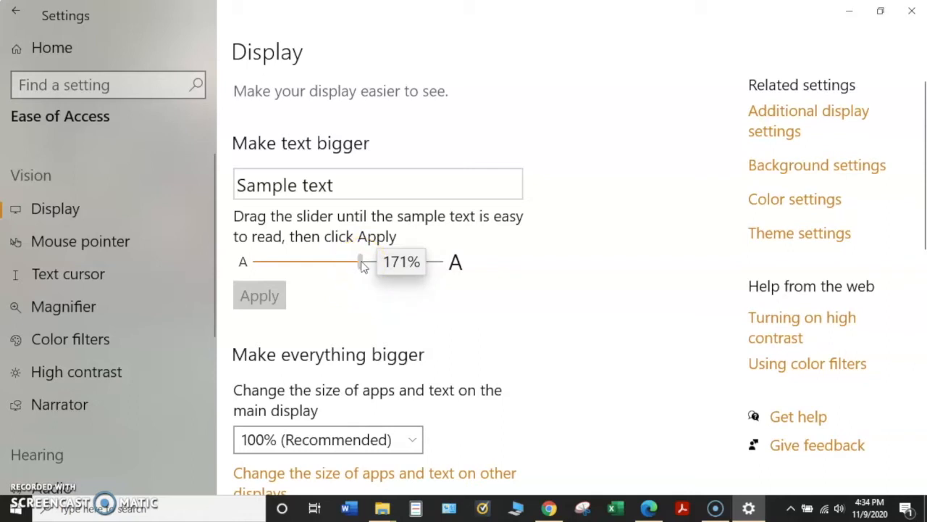
left_click_drag(363, 266, 249, 264)
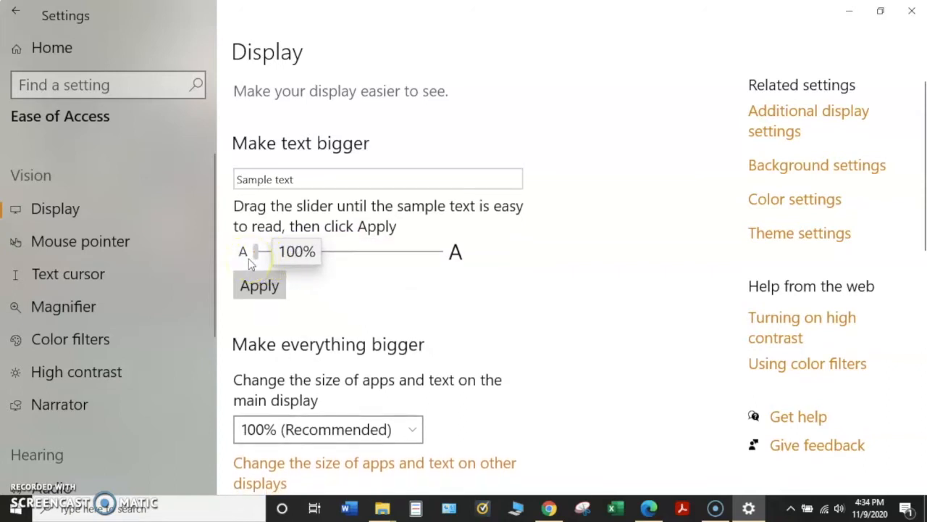
left_click(258, 287)
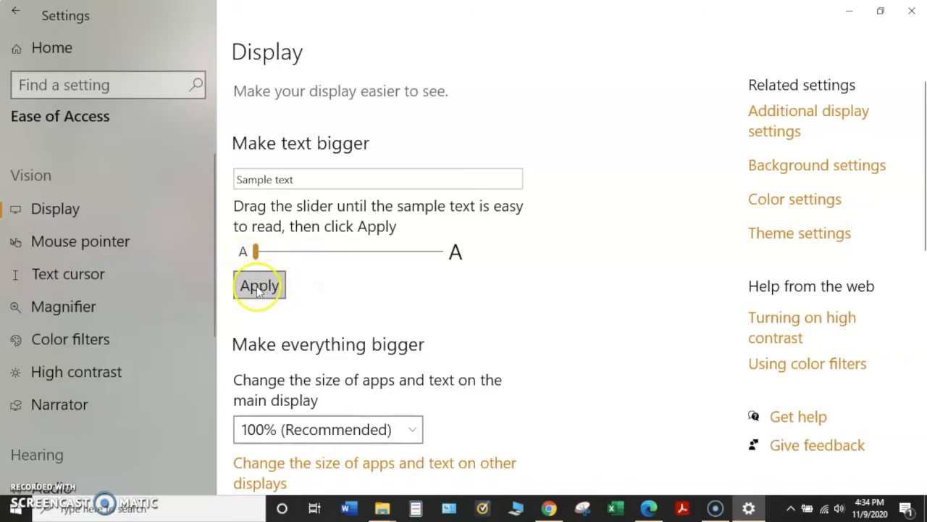
left_click(259, 287)
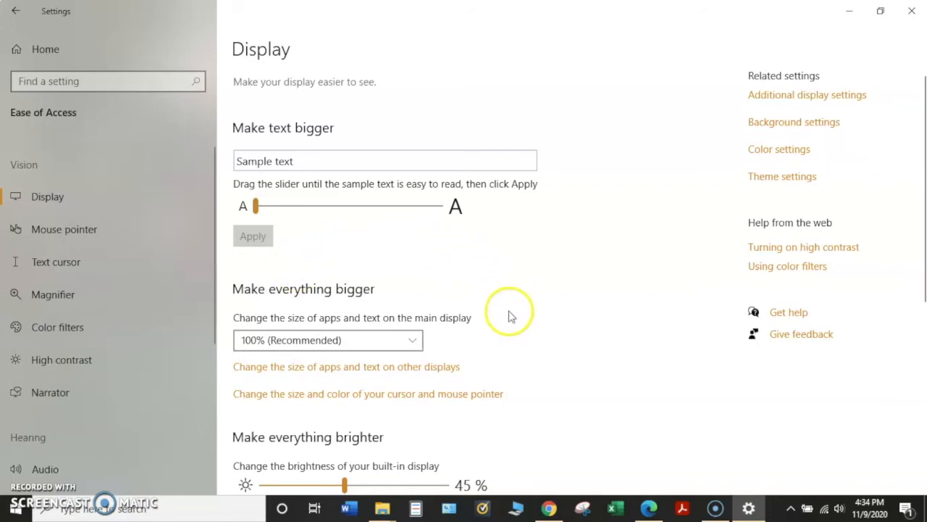
- Set the brightness of the built-in display to 48% and review the remaining Display options
scroll(509, 314, "down", 3)
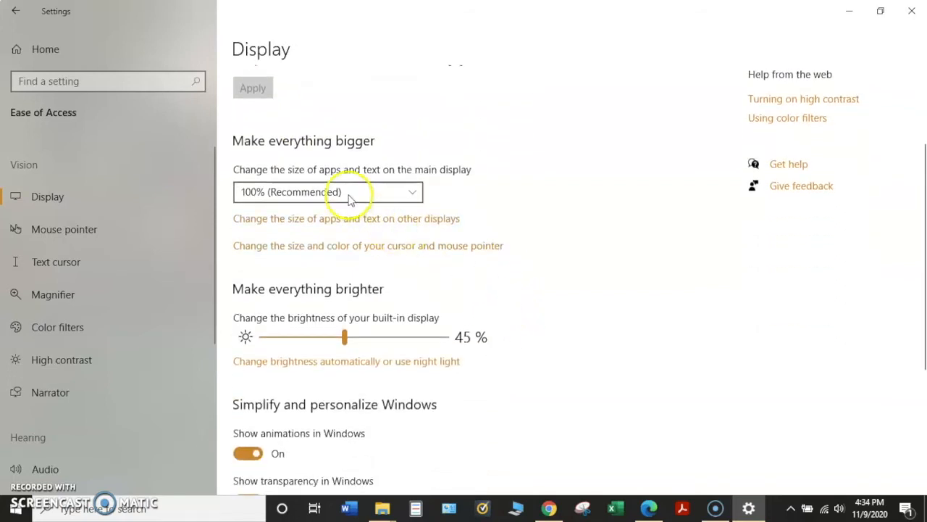
scroll(451, 284, "down", 2)
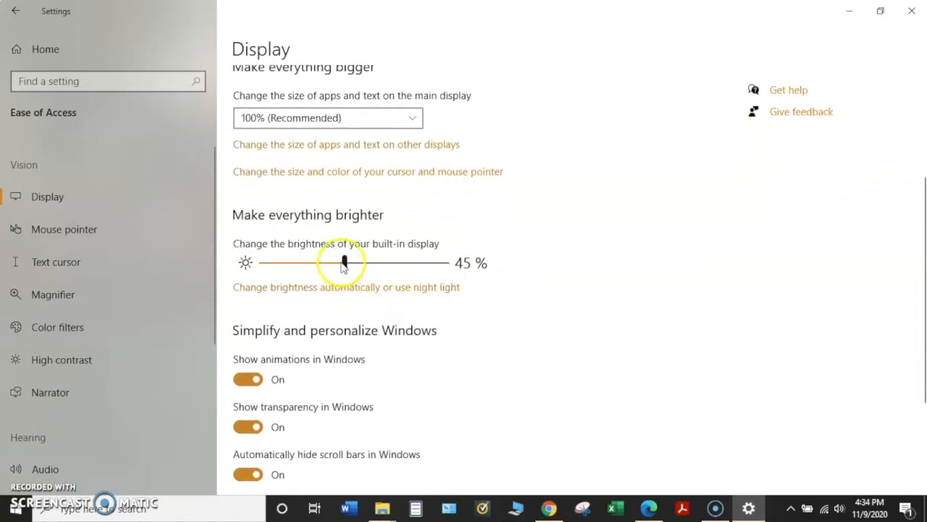
mouse_move(344, 265)
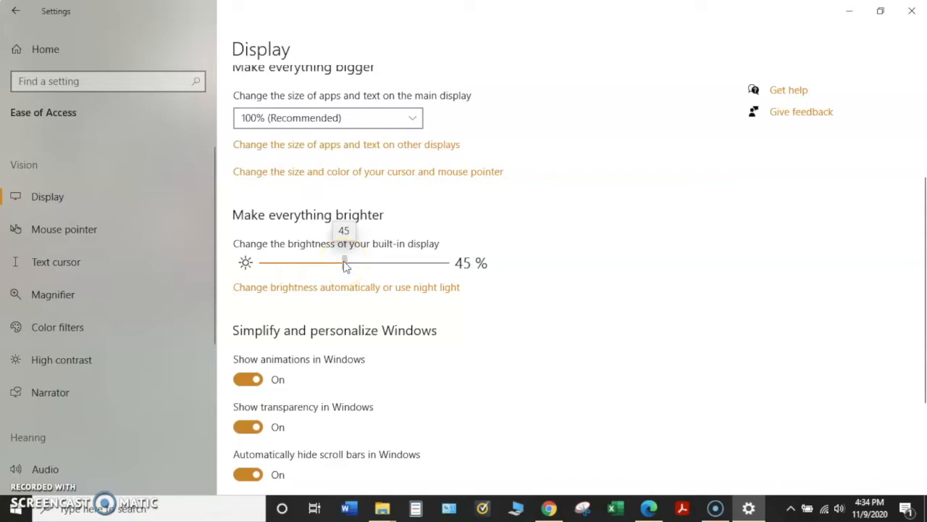
mouse_move(346, 265)
left_mouse_down()
mouse_move(376, 269)
mouse_move(321, 270)
mouse_move(352, 268)
left_mouse_up()
scroll(394, 345, "down", 3)
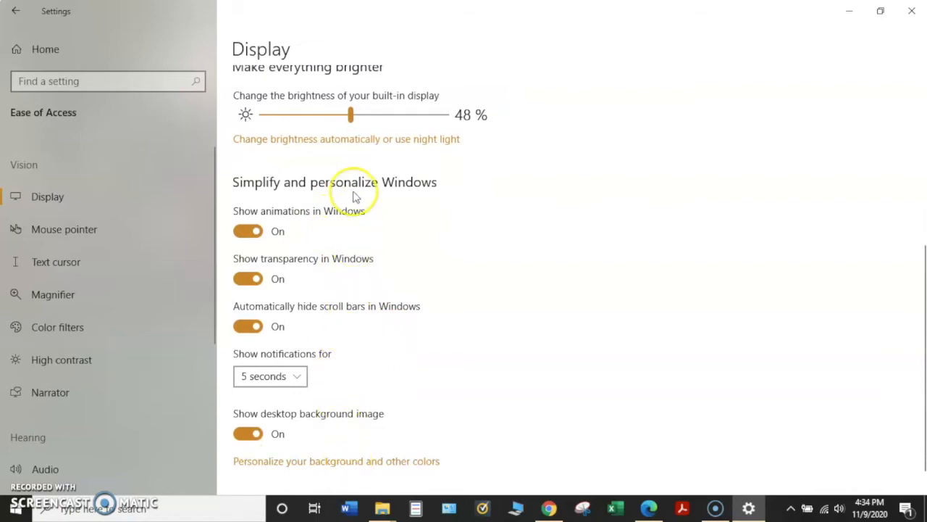
scroll(355, 196, "up", 8)
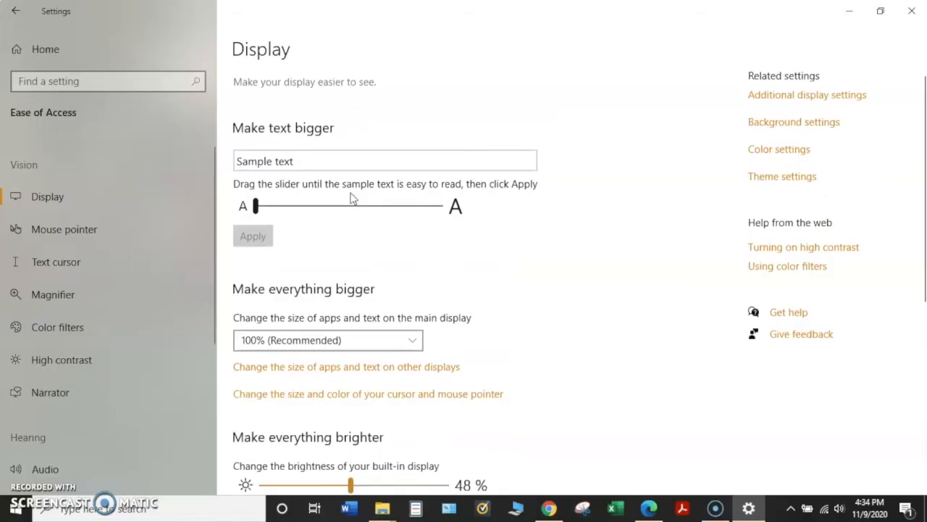
- Open the Mouse pointer settings and examine the pointer size and pointer color options
left_click(68, 229)
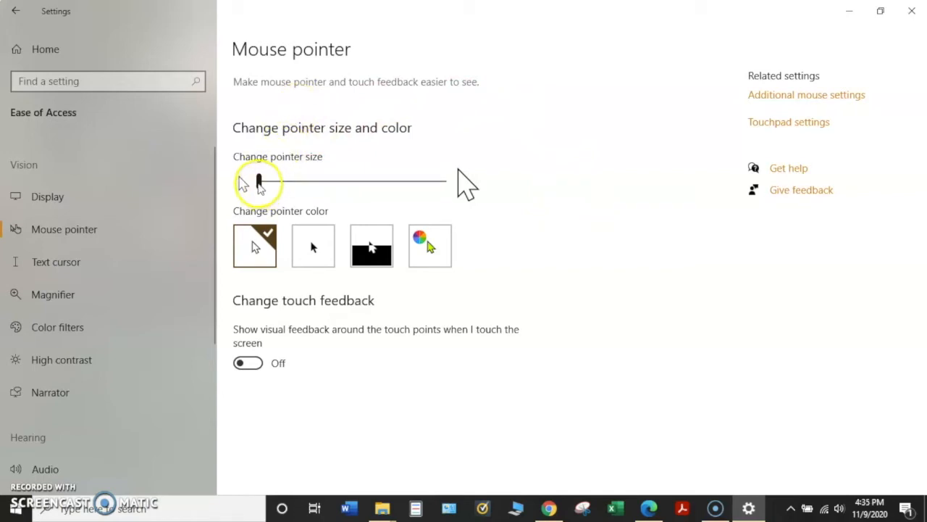
left_click(259, 182)
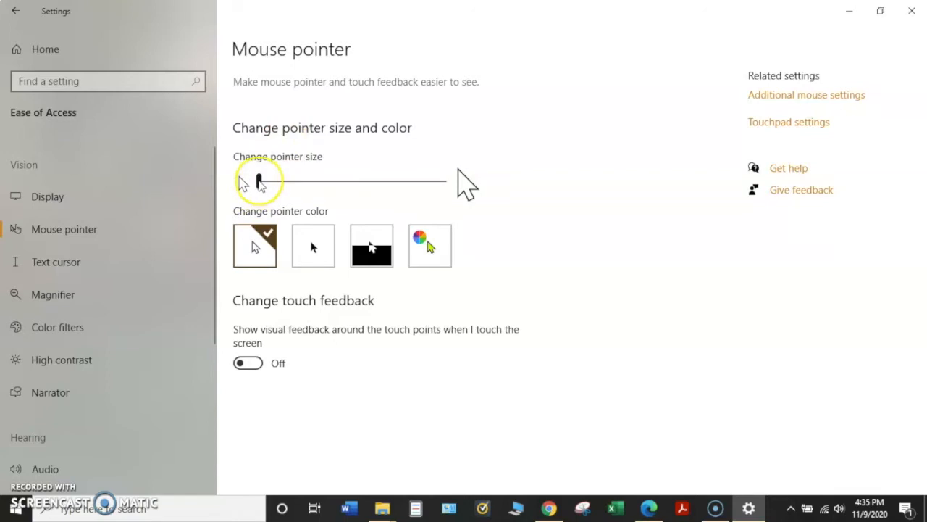
left_click(259, 182)
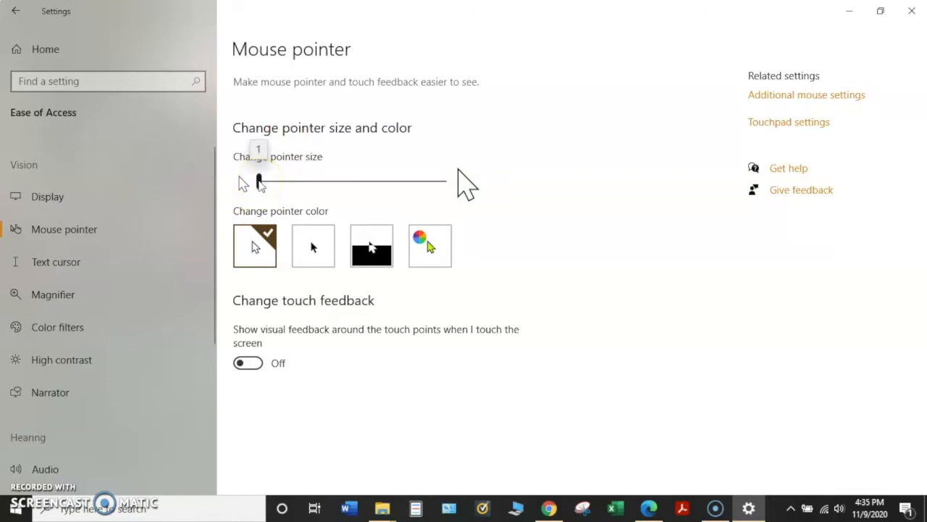
left_click(259, 182)
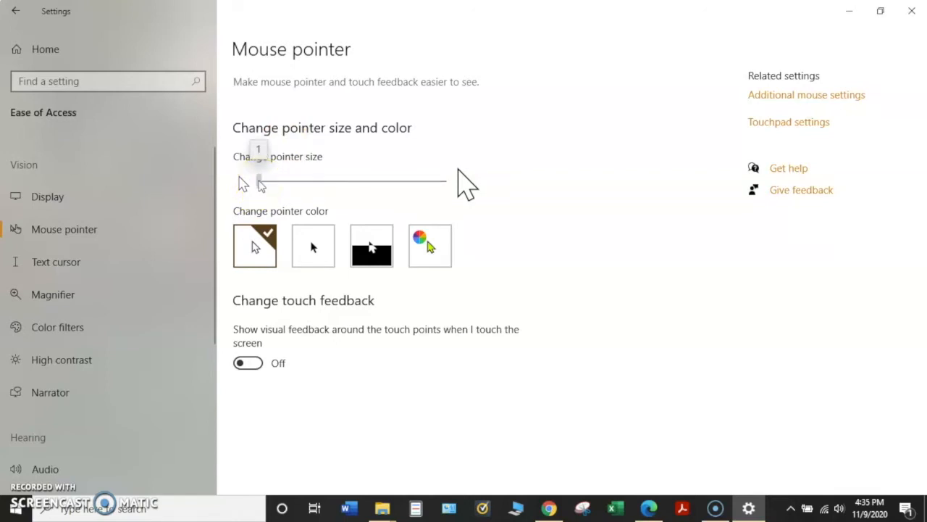
mouse_move(259, 182)
left_mouse_down()
mouse_move(369, 181)
mouse_move(257, 183)
left_mouse_up()
left_click_drag(256, 183, 257, 183)
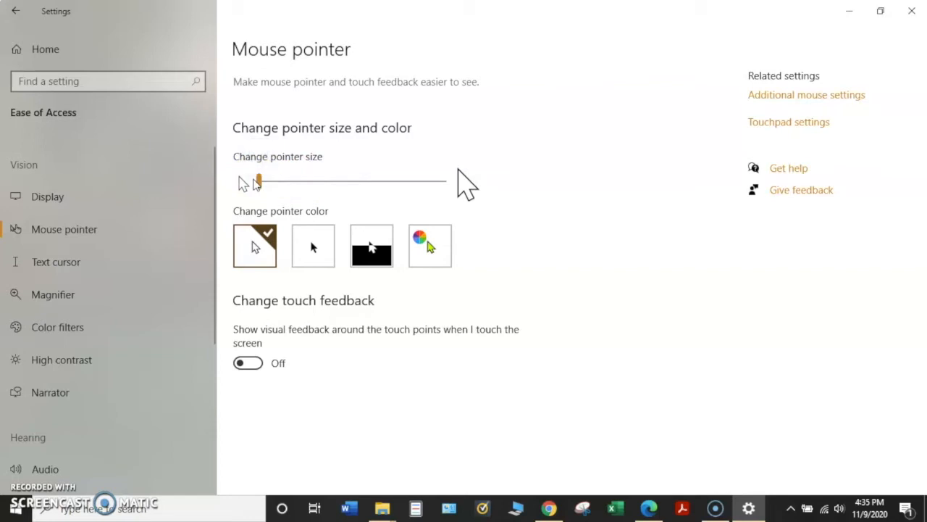
left_click(254, 214)
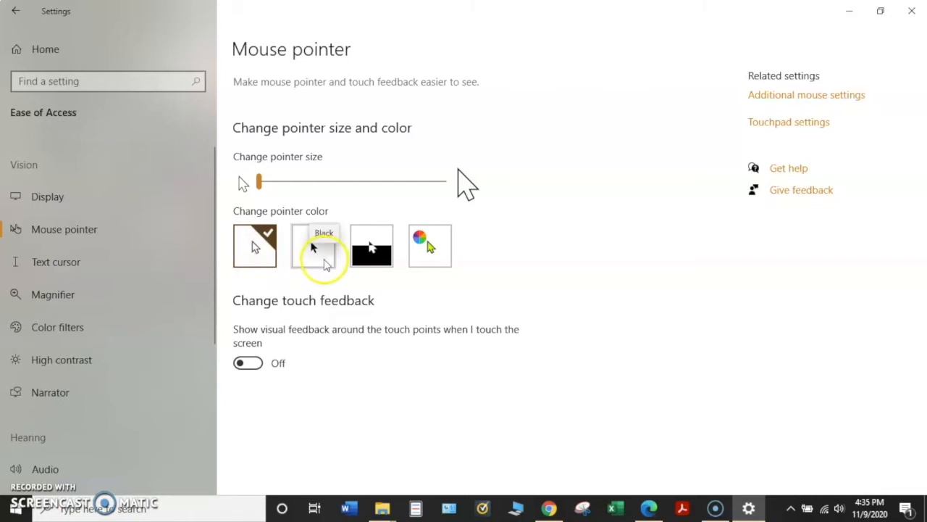
left_click(372, 247)
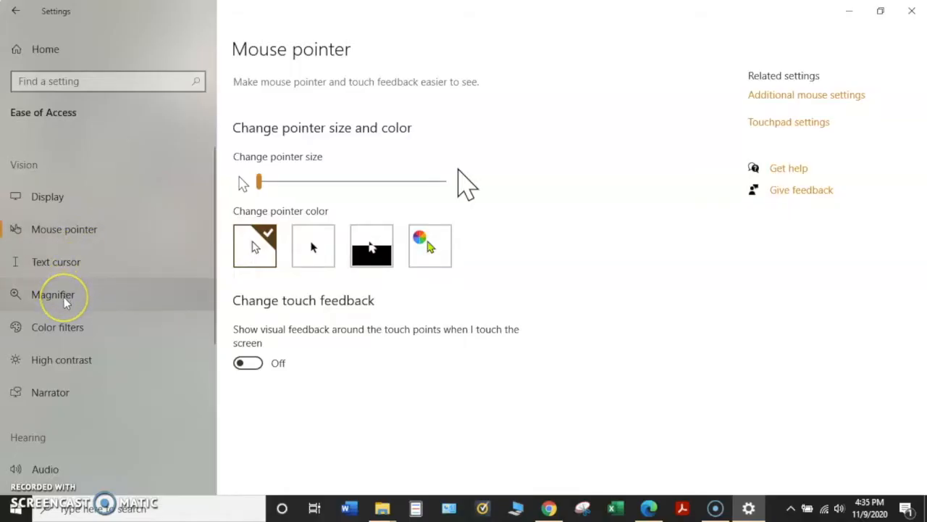
- Turn on Magnifier in its Ease of Access settings and try zooming to 125% and back to 100%
left_click(64, 297)
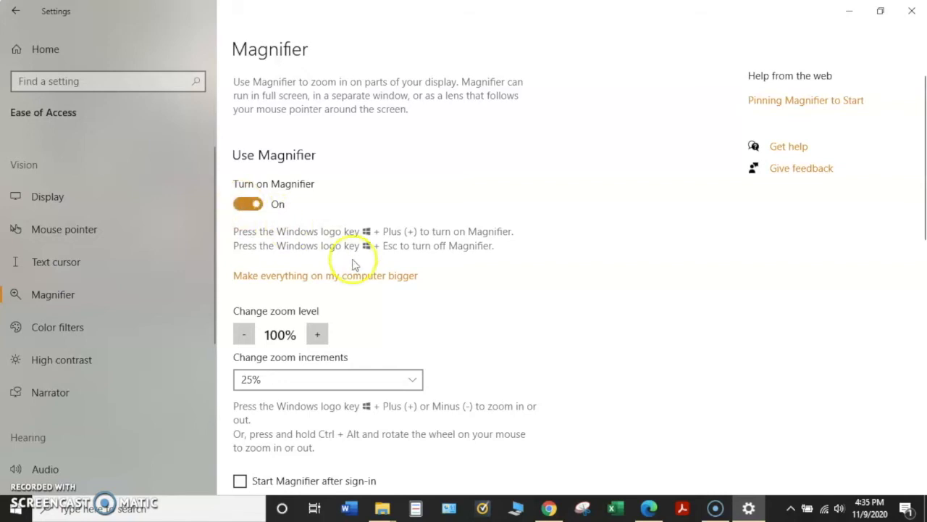
scroll(381, 297, "down", 3)
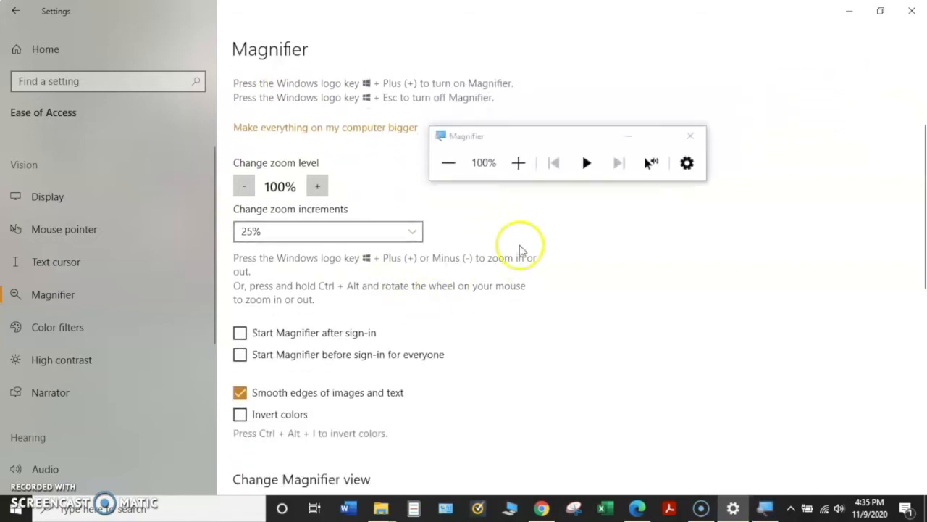
left_click(519, 163)
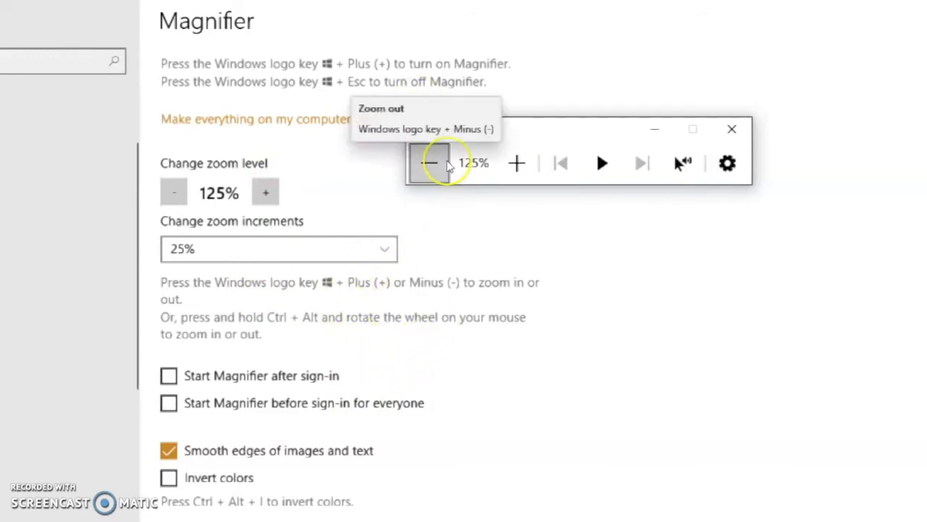
left_click(448, 165)
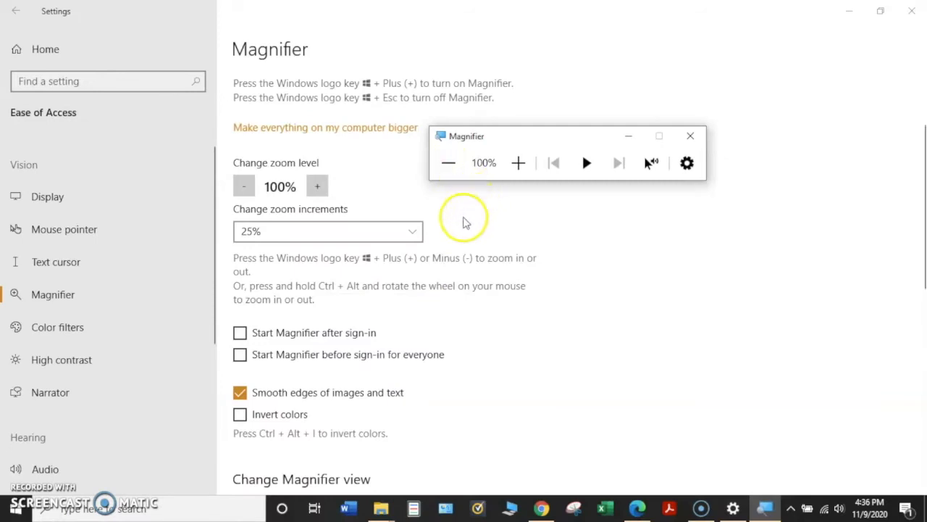
- Zoom Magnifier in to 125% and switch its view to Lens
scroll(333, 292, "down", 2)
scroll(334, 292, "down", 4)
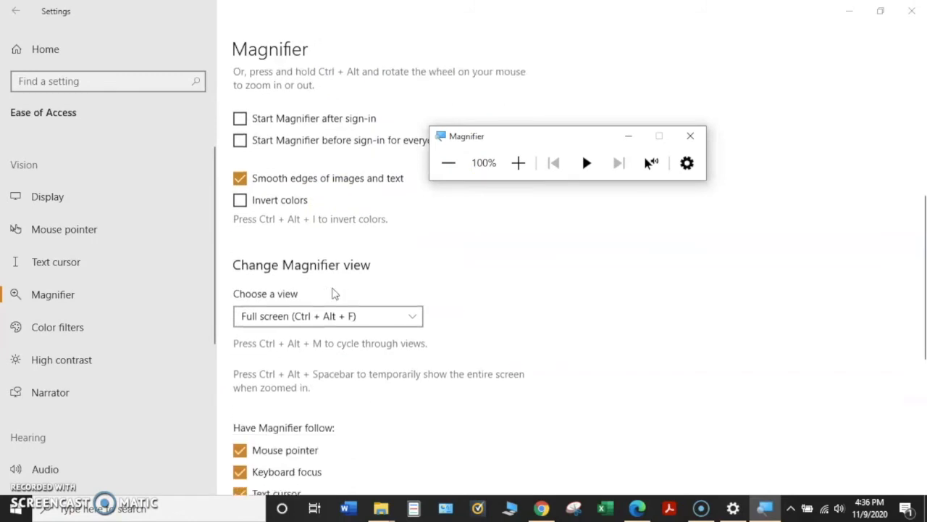
left_click(518, 164)
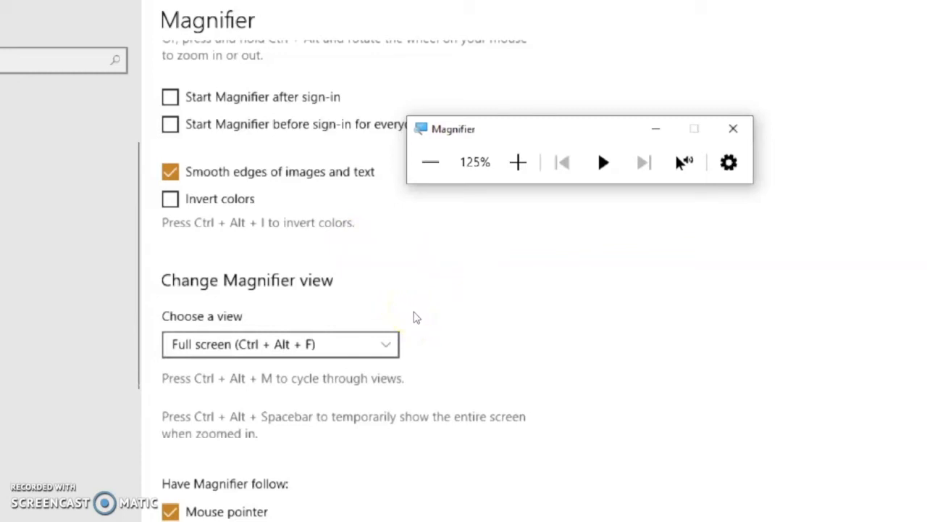
left_click(391, 342)
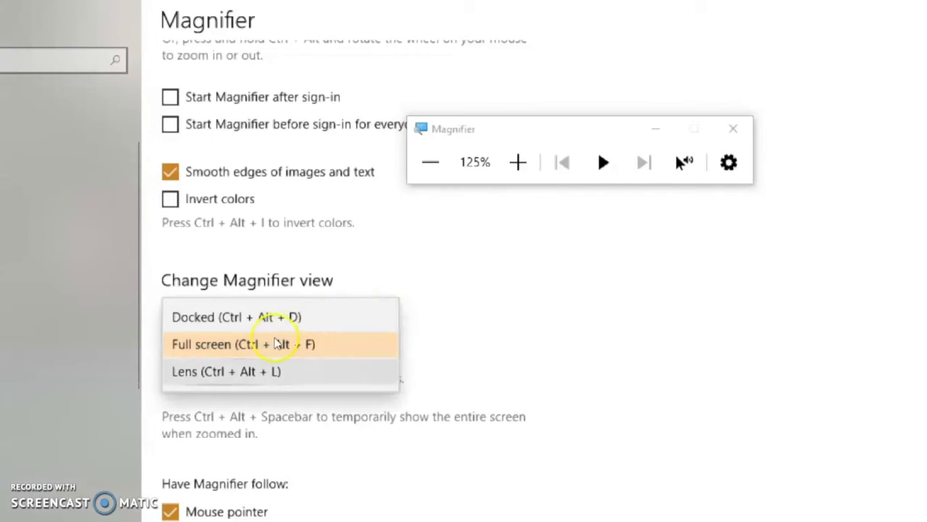
left_click(276, 371)
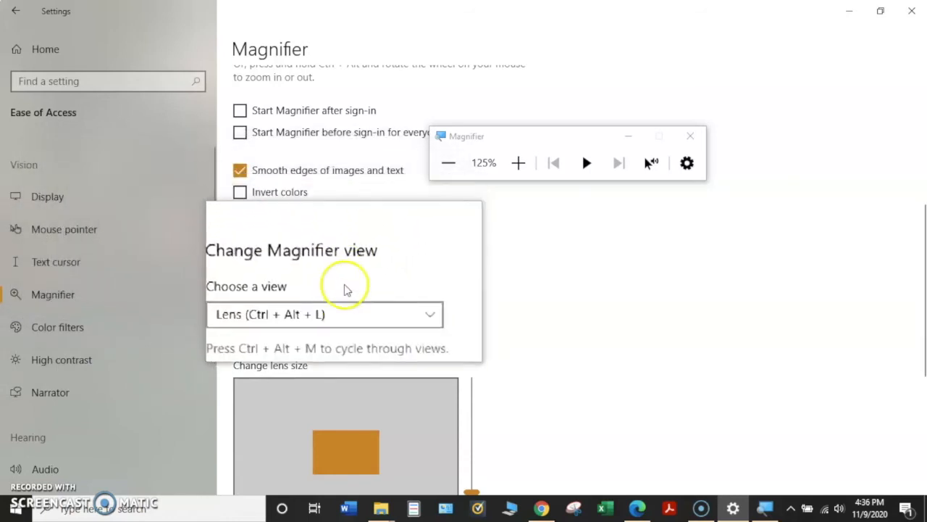
- Switch the Magnifier view to Full screen and zoom Magnifier out to 100%
left_click(413, 306)
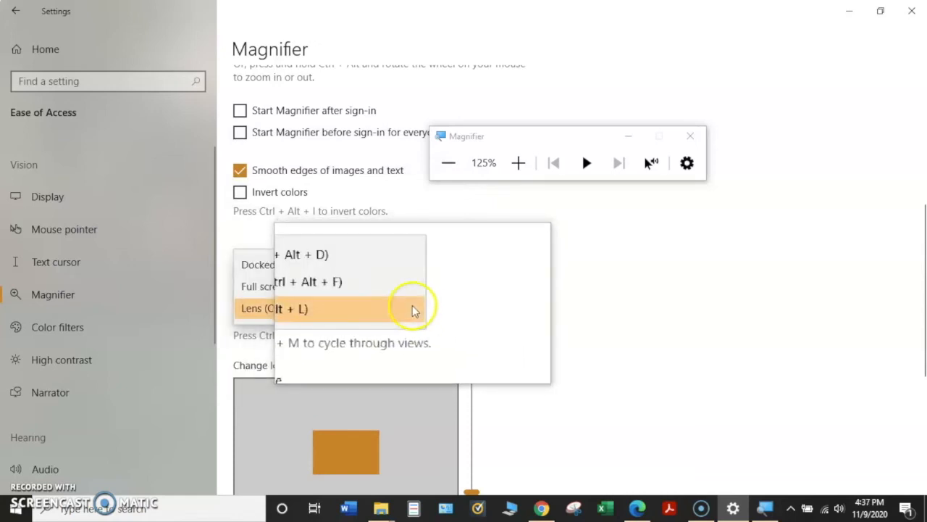
left_click(370, 284)
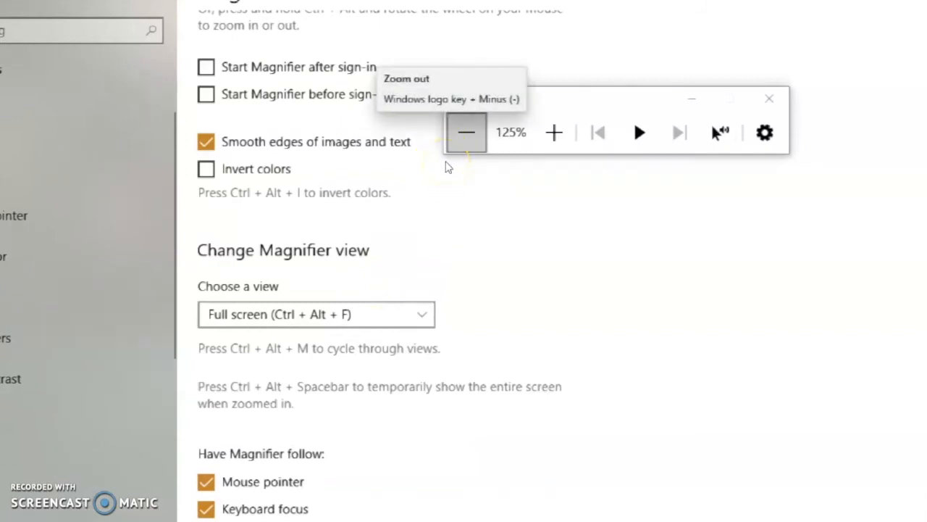
left_click(457, 148)
- Turn off Magnifier in its Ease of Access settings
scroll(381, 271, "down", 5)
scroll(381, 271, "up", 12)
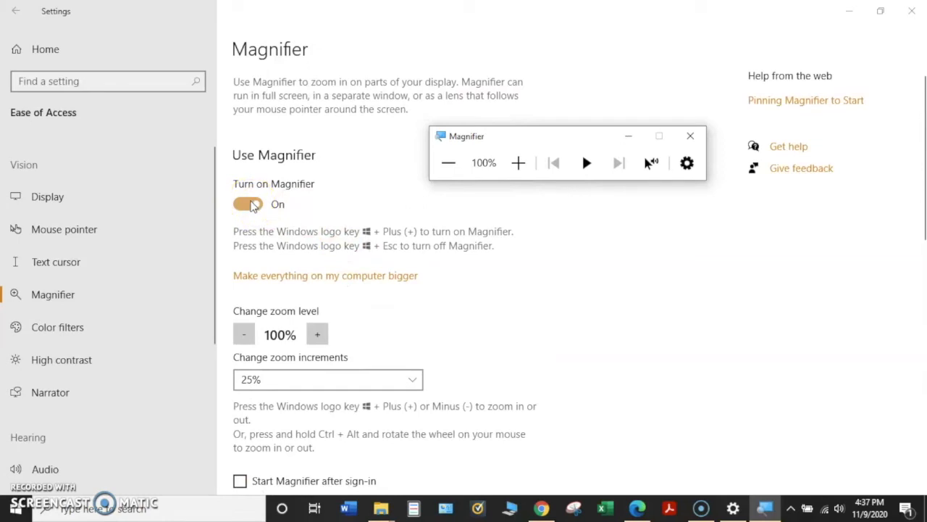
left_click(251, 205)
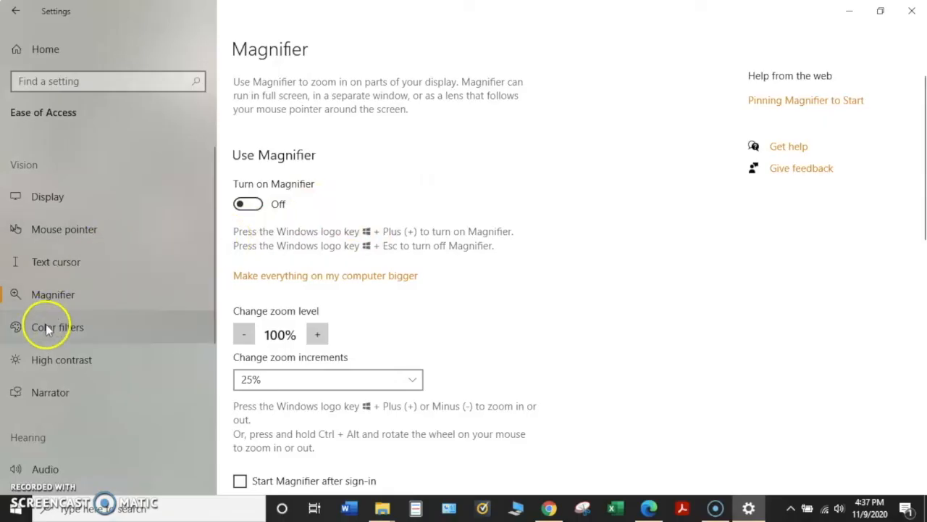
- Open the Color filters settings and try the Grayscale filter by turning color filters on and back off
left_click(46, 329)
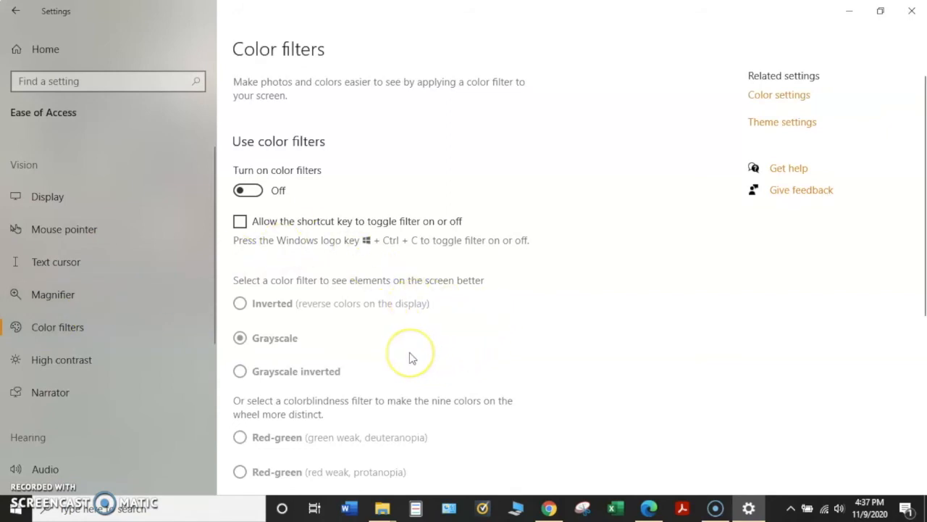
scroll(409, 358, "down", 1)
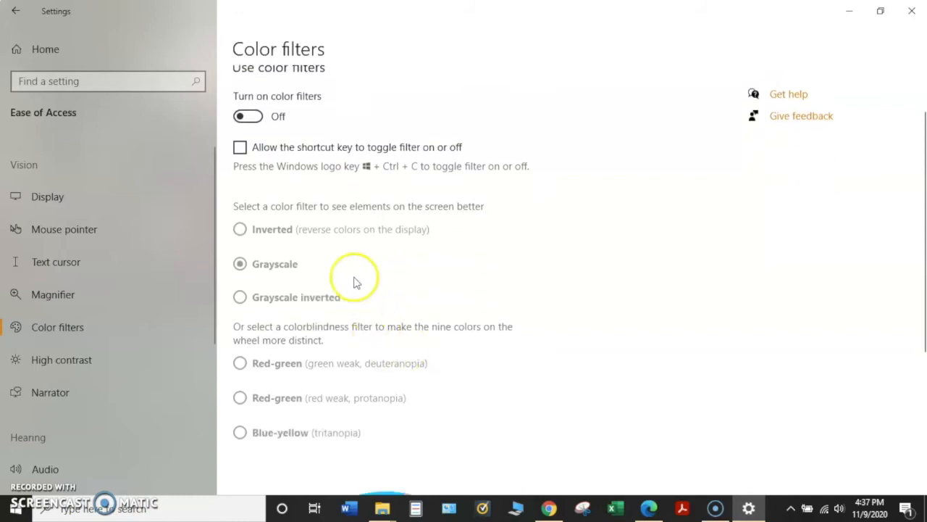
left_click(242, 118)
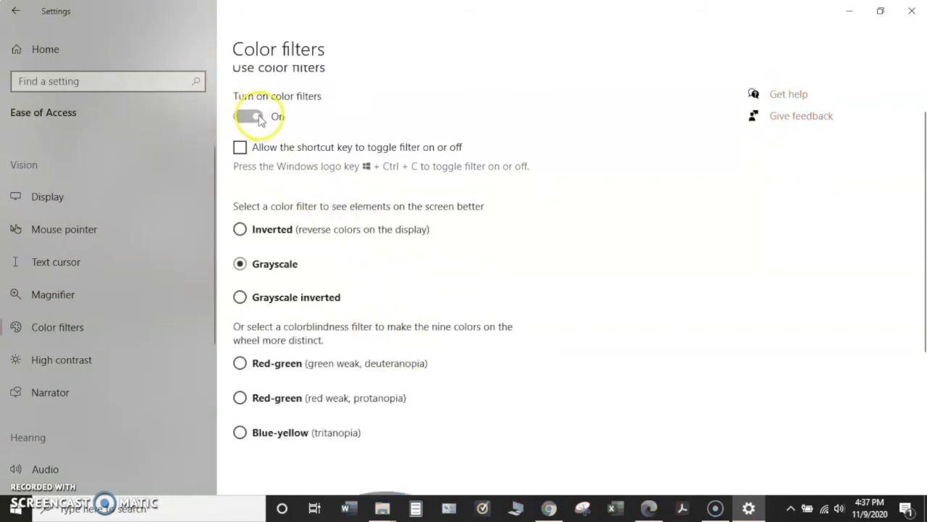
left_click(259, 118)
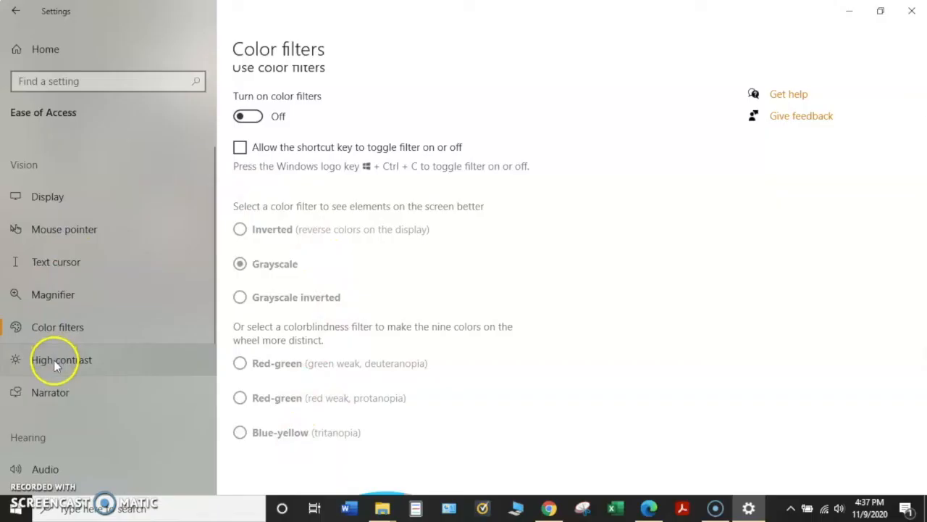
- Open the High contrast settings and try high contrast with the High Contrast Black theme, turning it back off
left_click(54, 360)
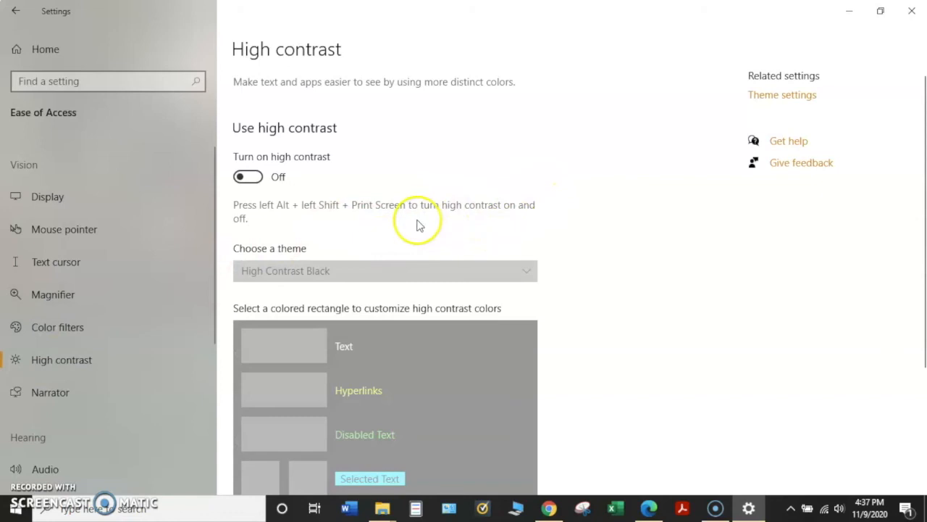
scroll(413, 223, "down", 1)
scroll(275, 206, "up", 1)
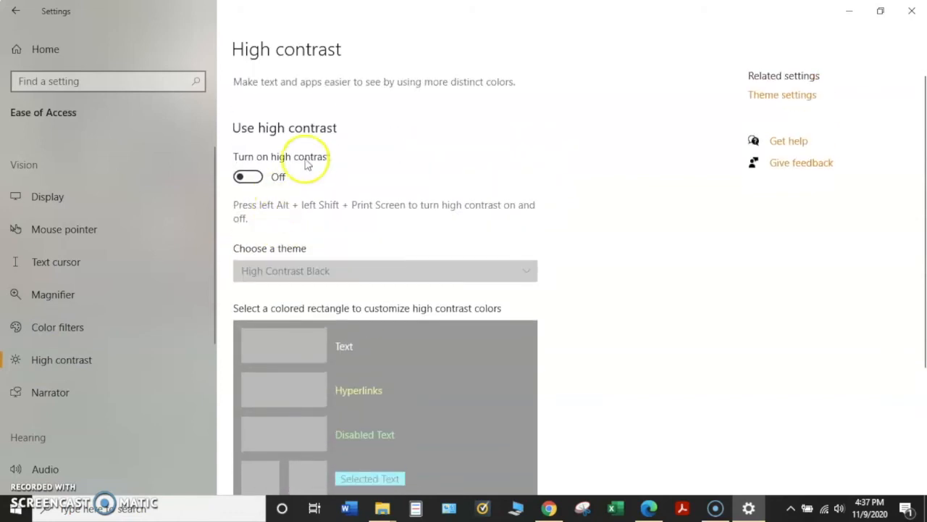
left_click(247, 177)
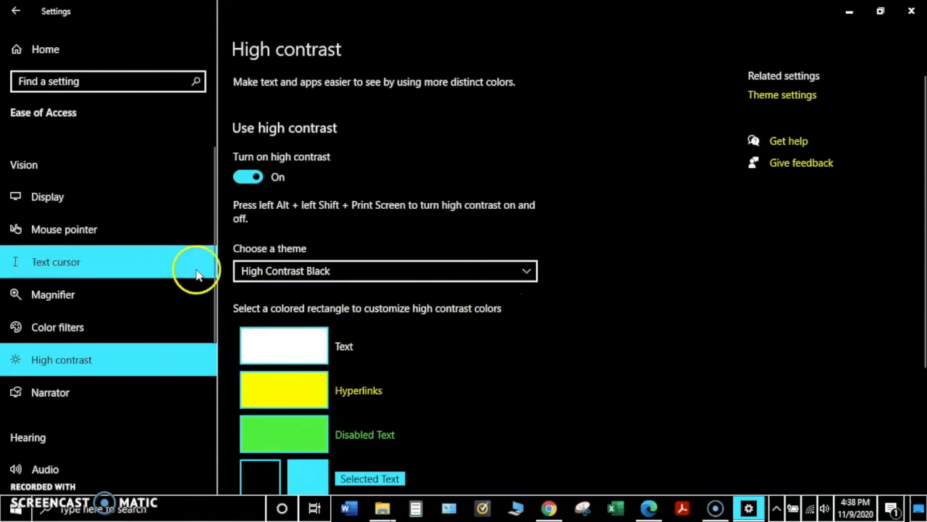
left_click(527, 273)
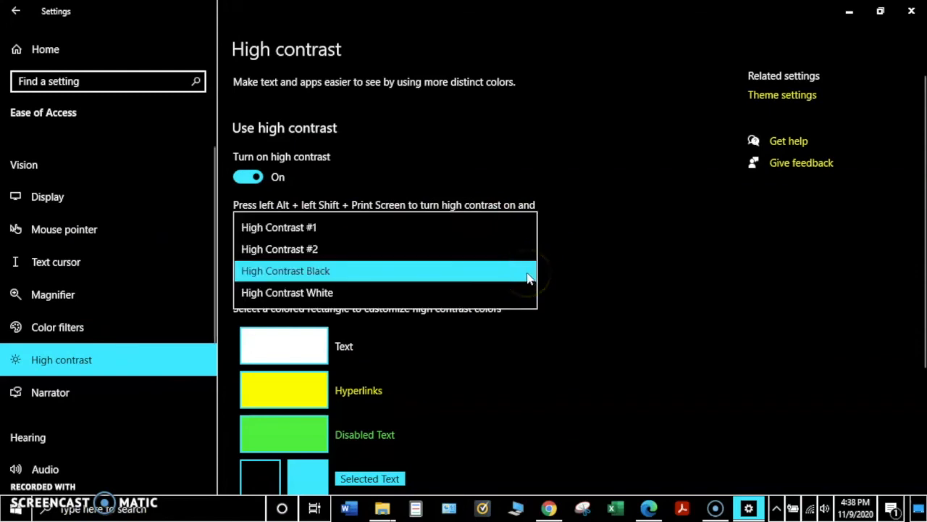
left_click(305, 271)
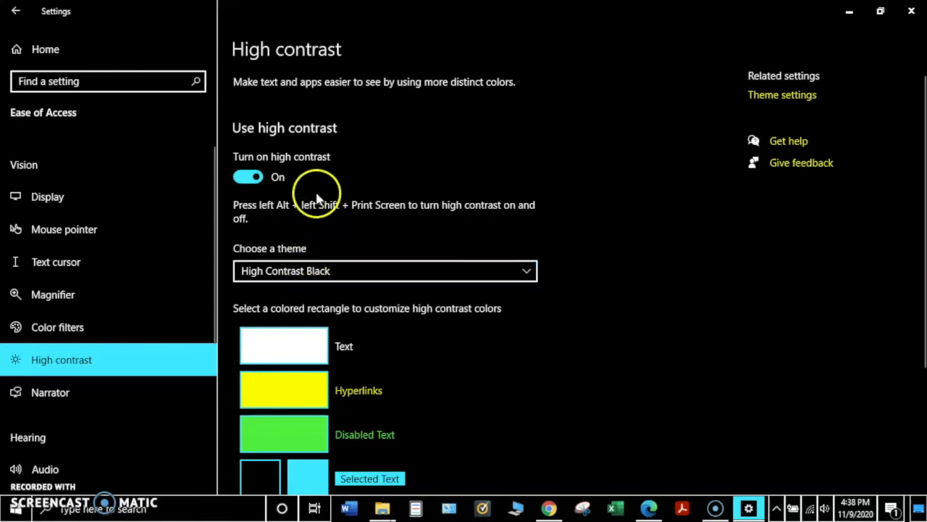
left_click(255, 179)
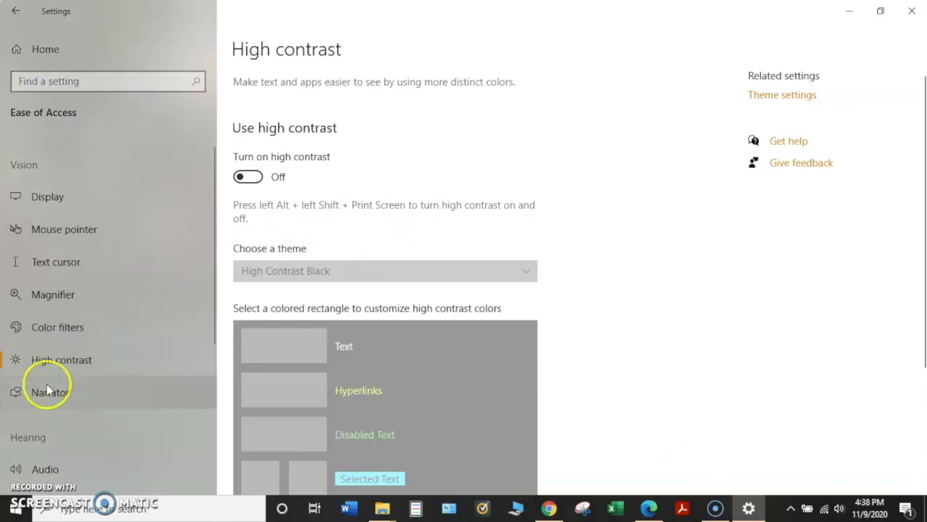
- Open the Narrator settings to review the start-up options and close the Settings window
left_click(46, 396)
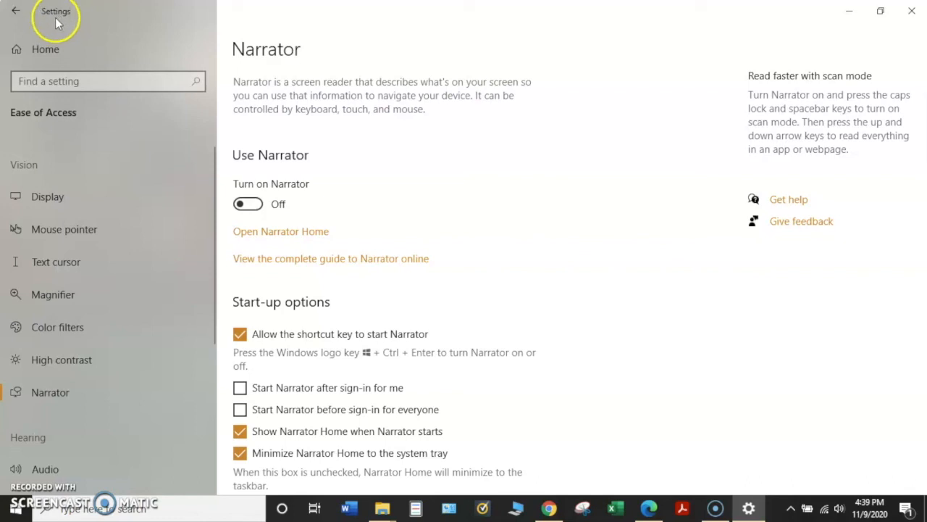
left_click(15, 14)
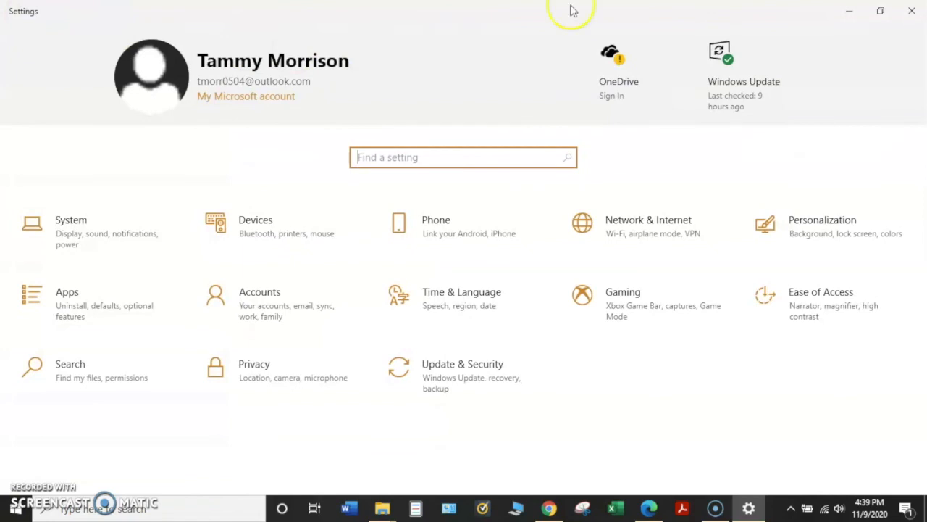
left_click(912, 16)
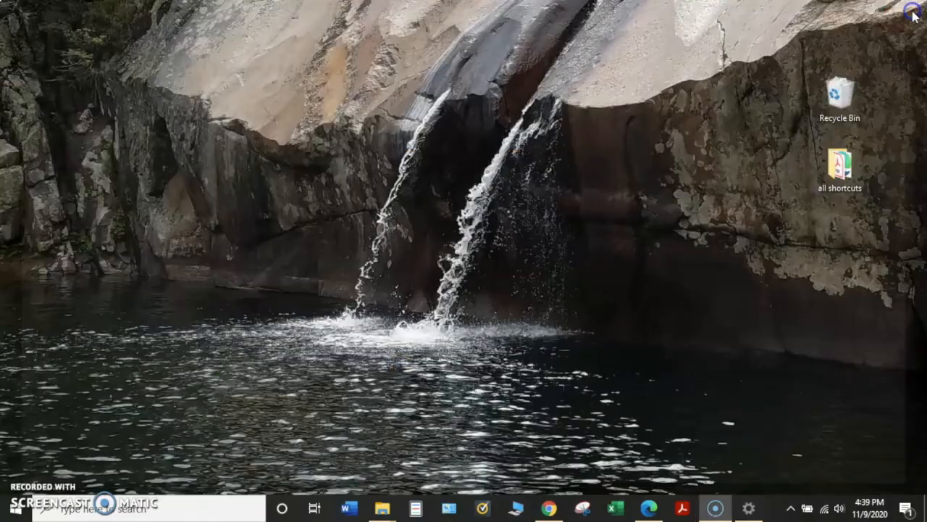